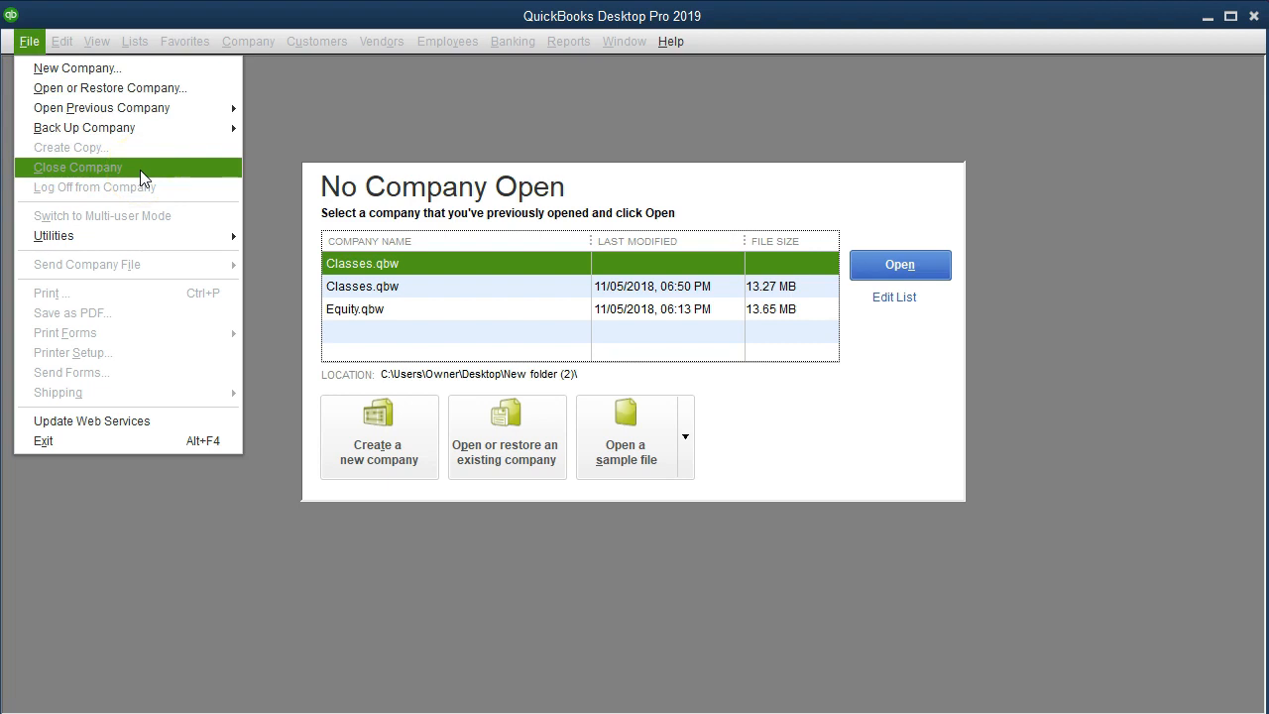
Start a new company file and run the standard business setup through to the business information form
click(384, 119)
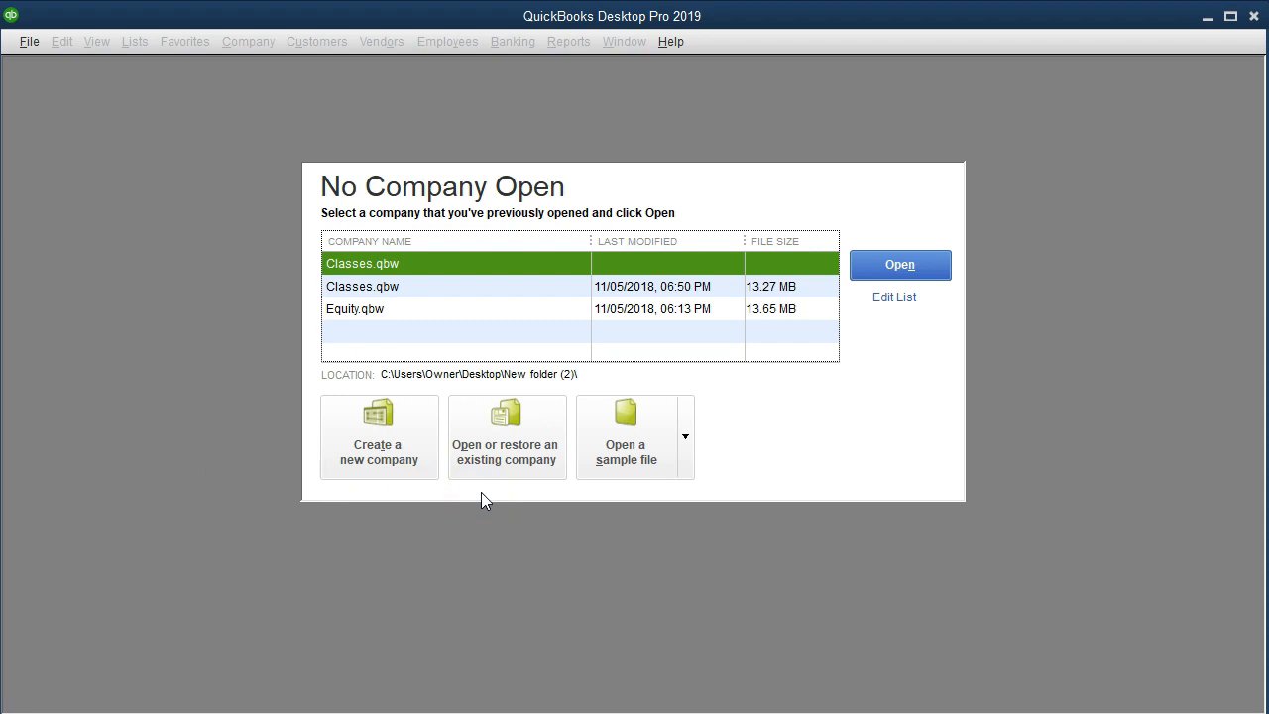
click(29, 54)
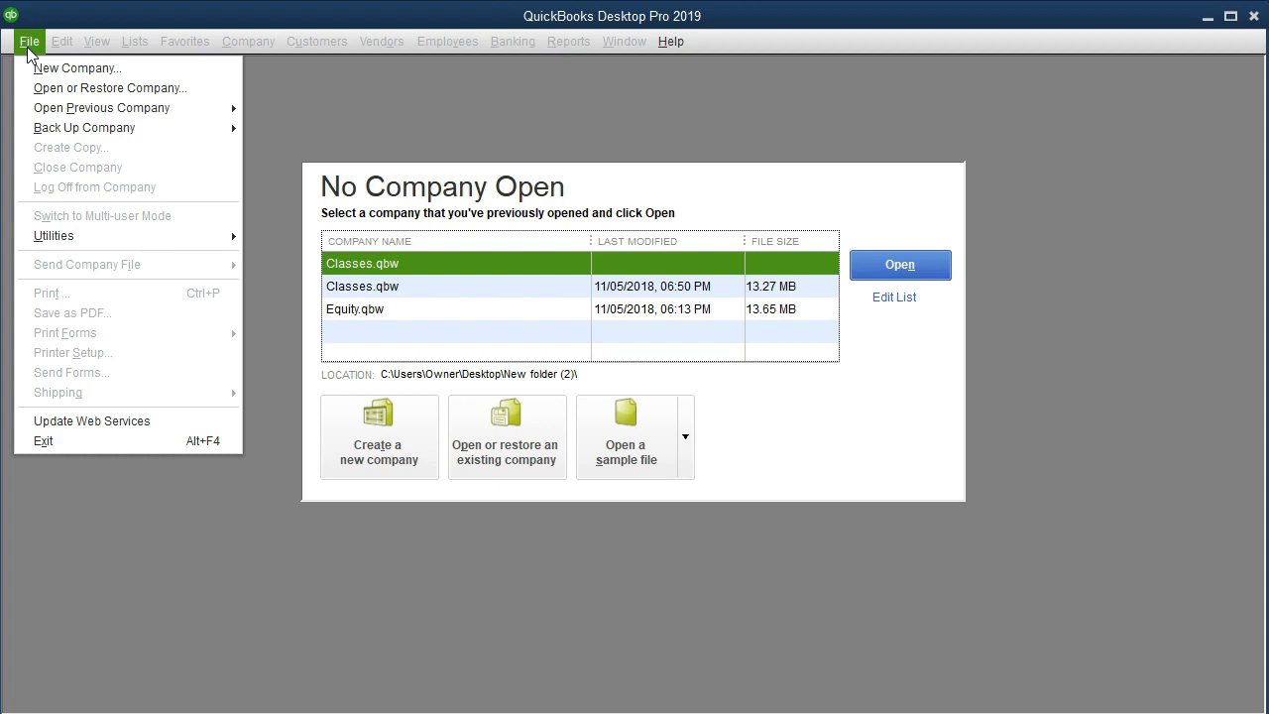
click(129, 77)
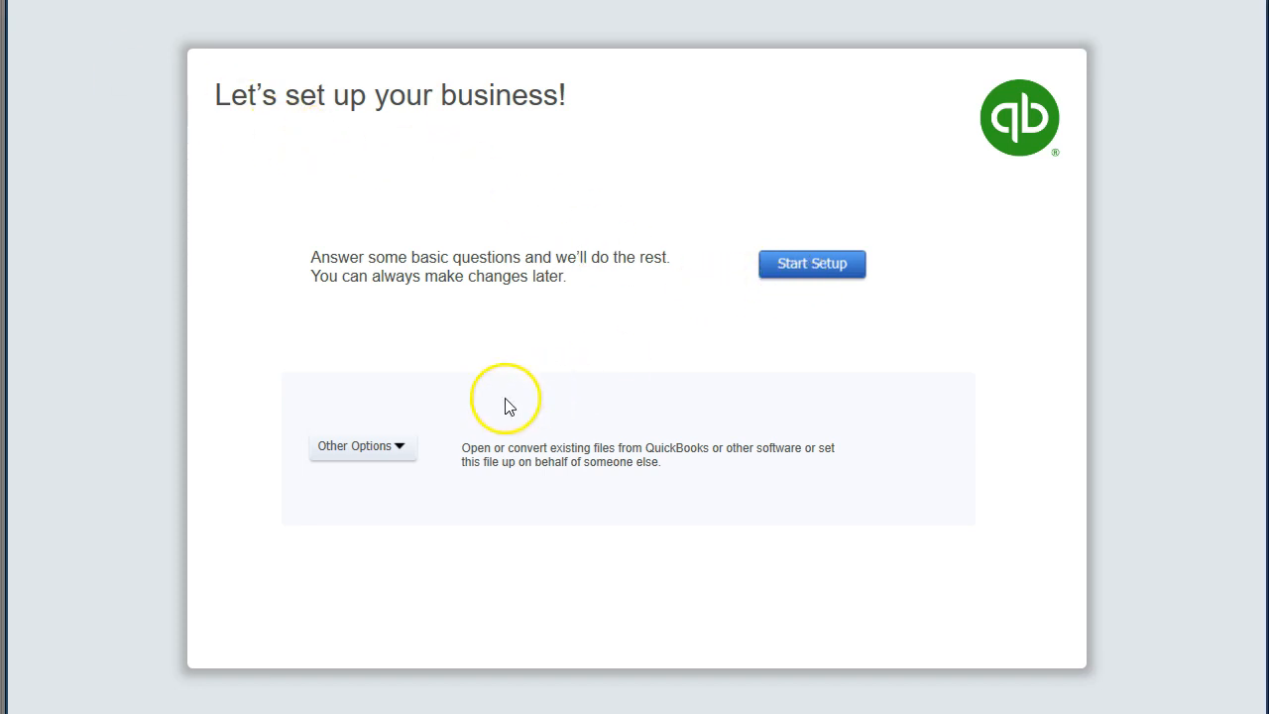
click(403, 449)
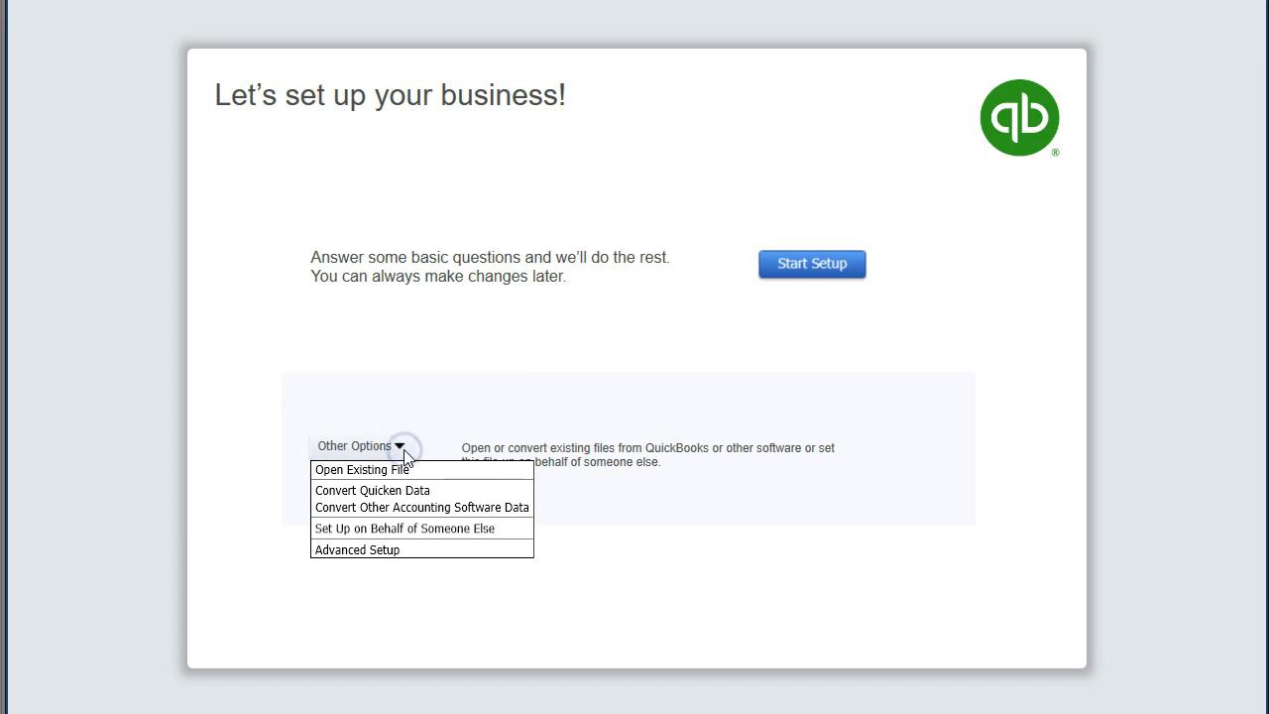
click(505, 344)
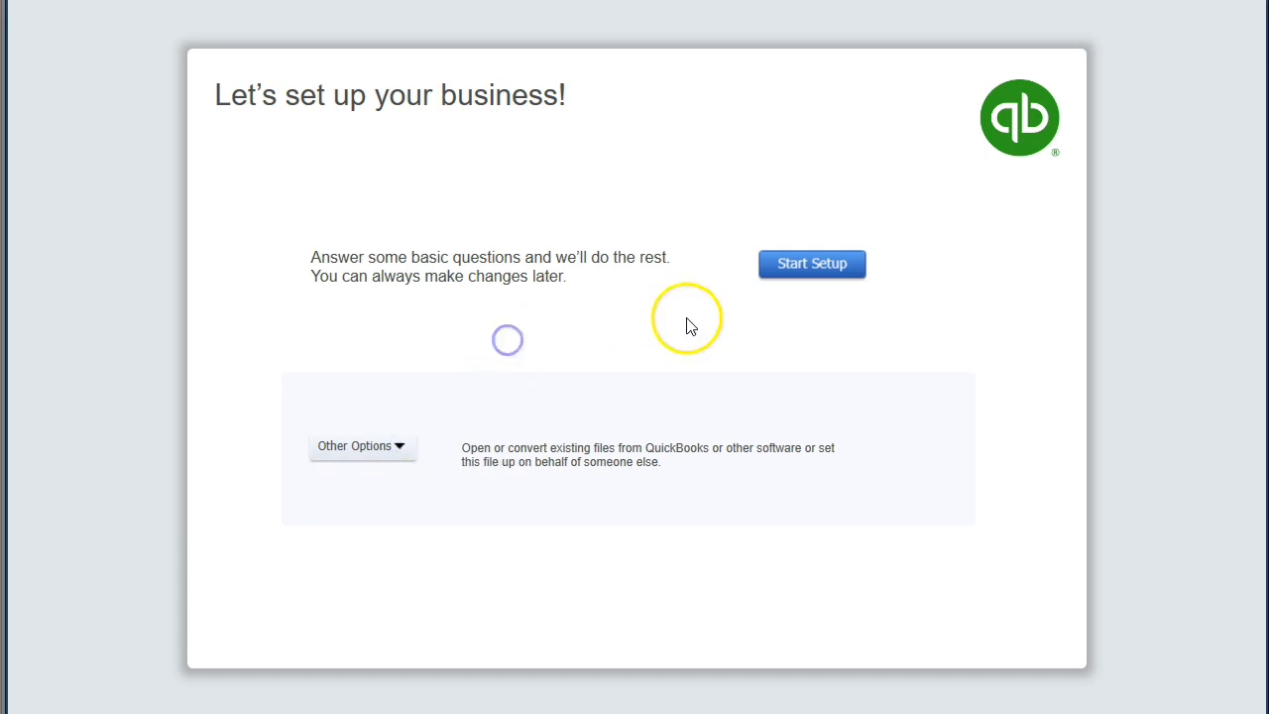
click(800, 282)
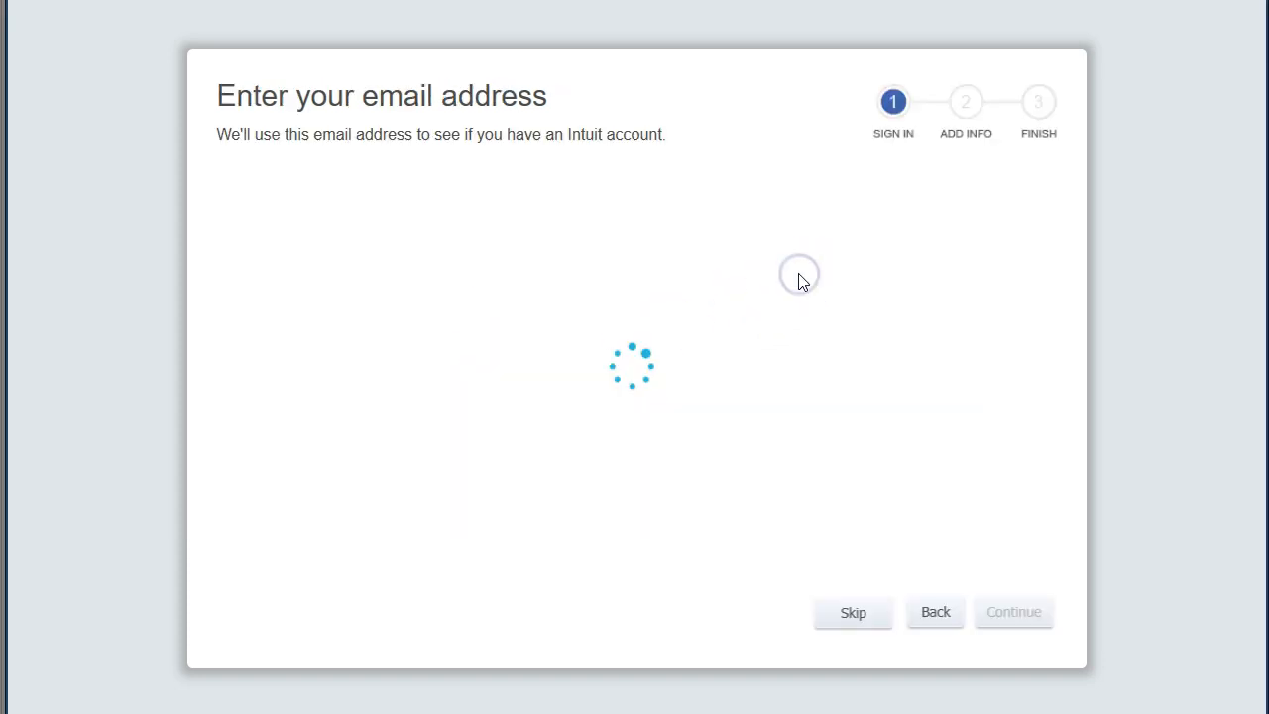
click(72, 705)
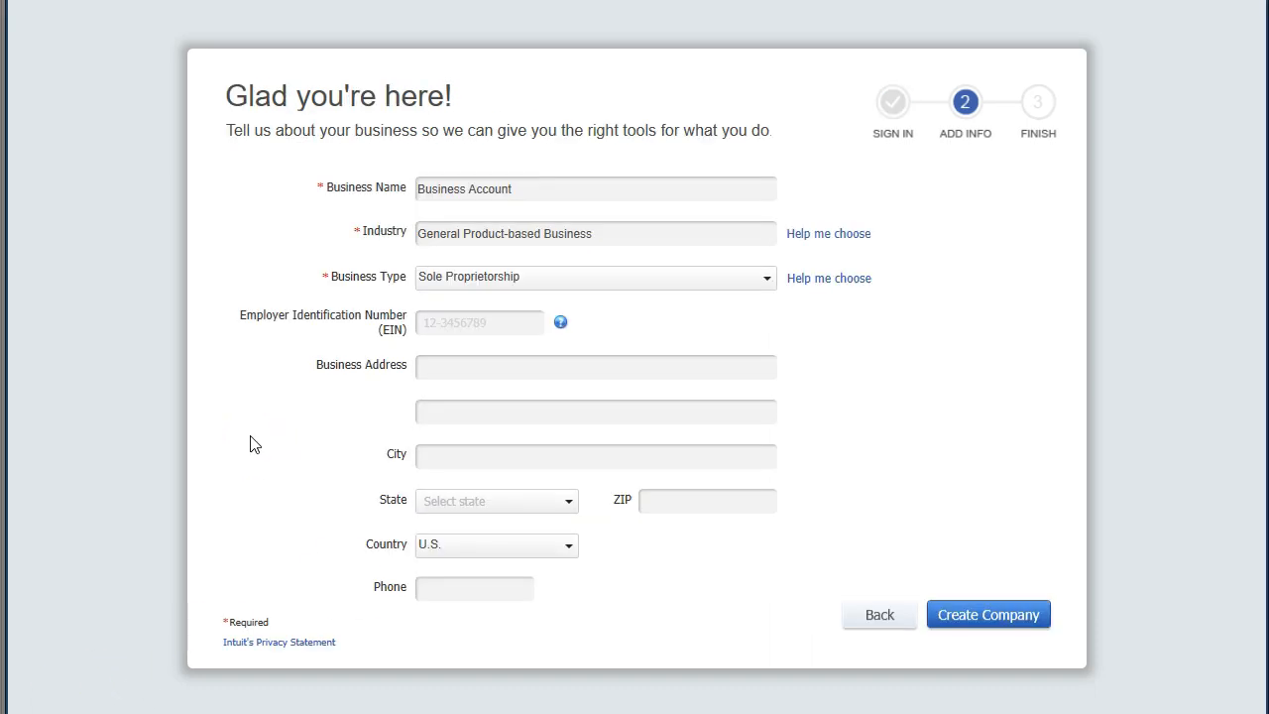
Check the business name field and select General Product-based Business as the company's industry
click(416, 232)
click(533, 188)
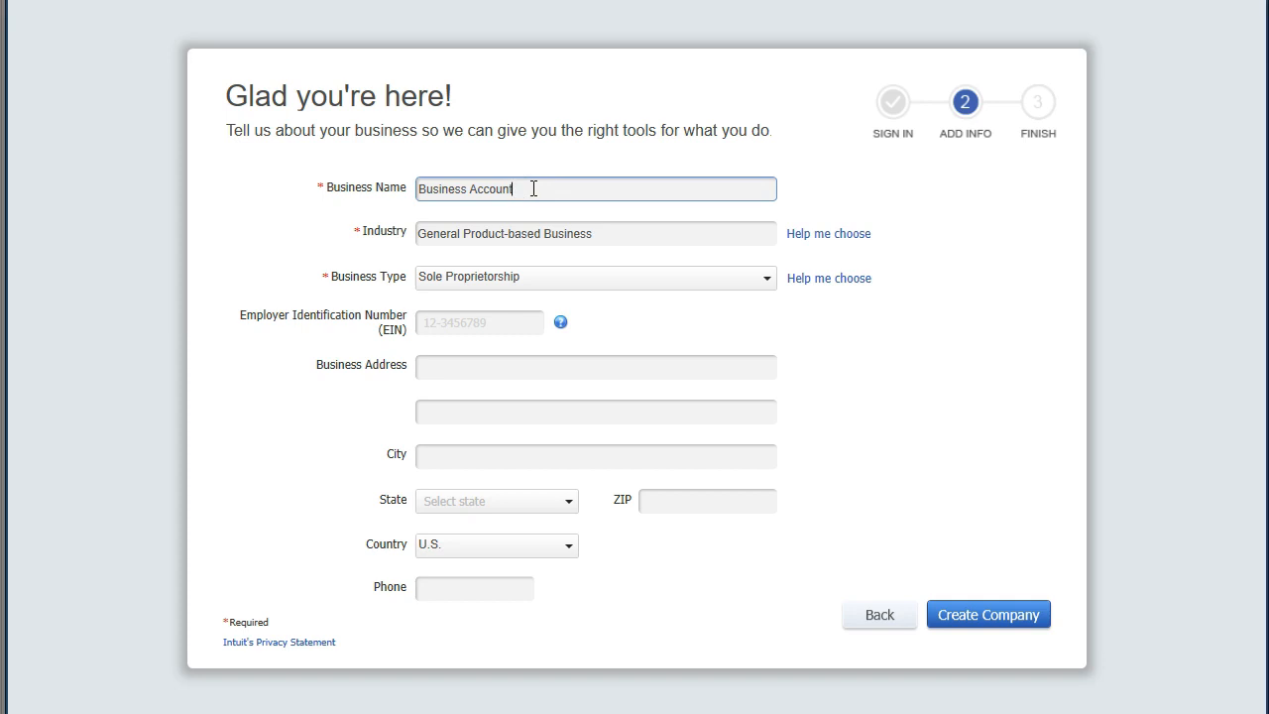
click(607, 231)
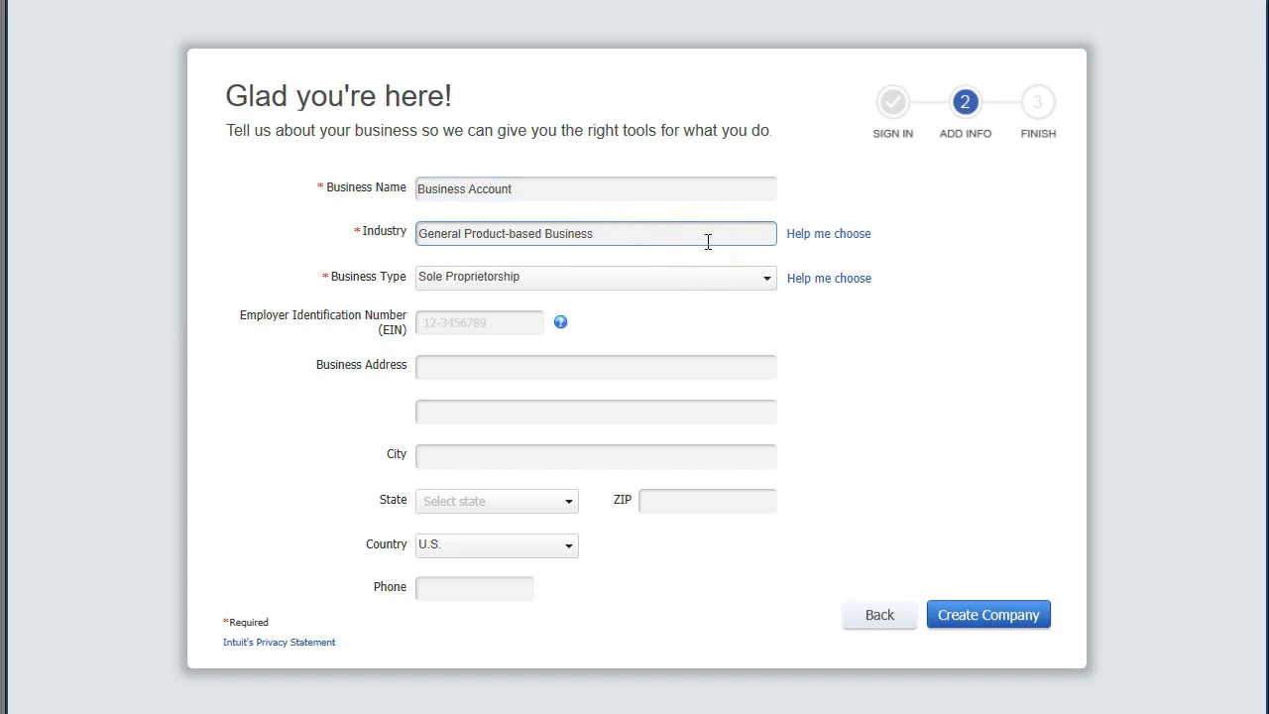
click(813, 237)
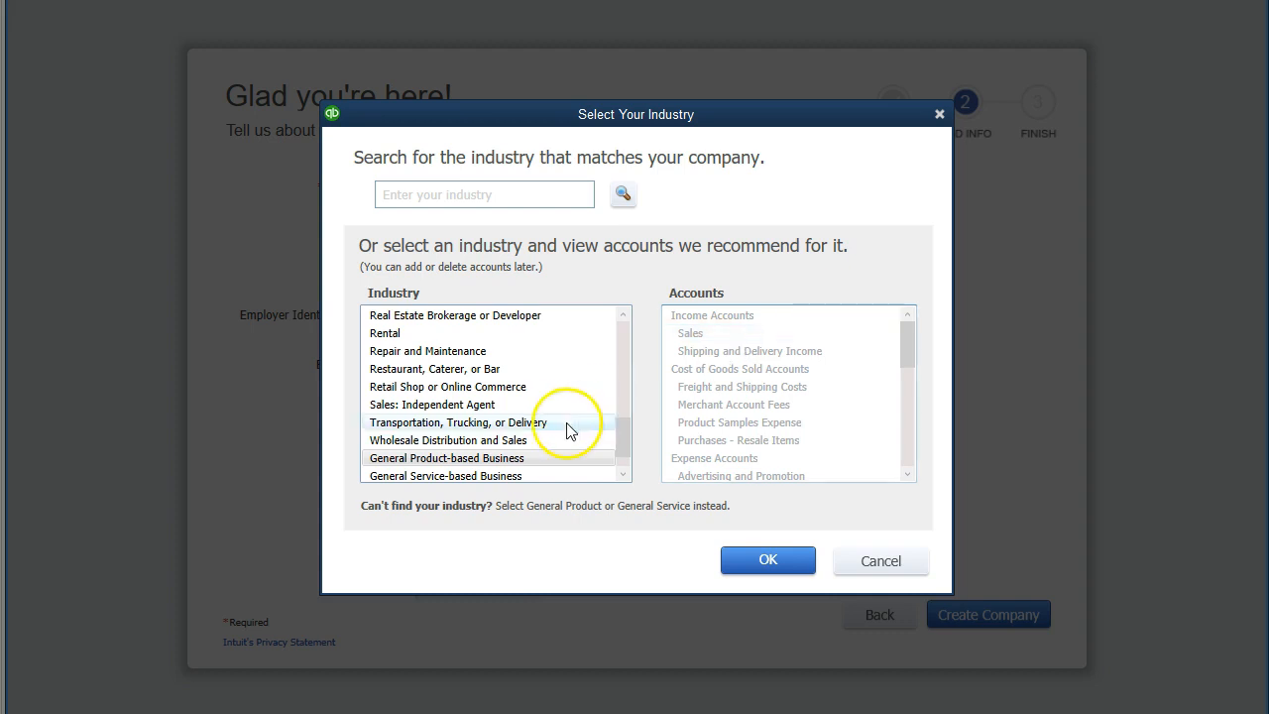
scroll(565, 429, down, 1)
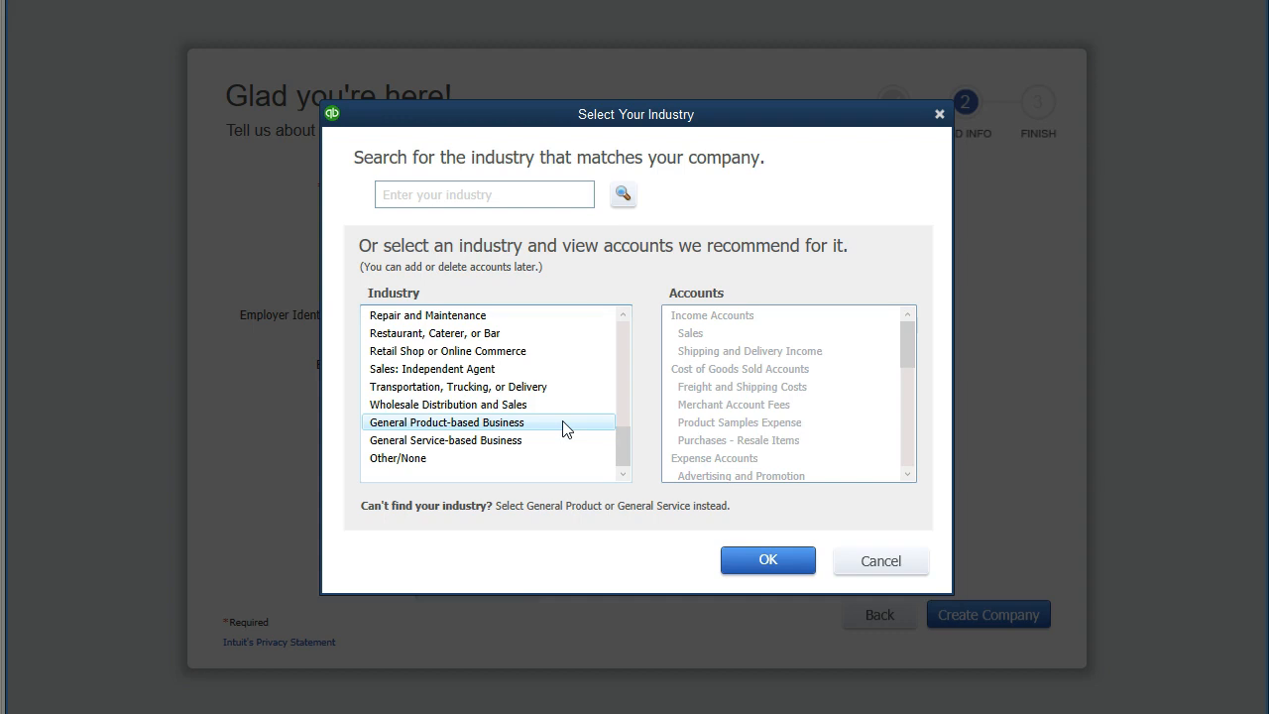
click(467, 429)
click(394, 429)
click(763, 561)
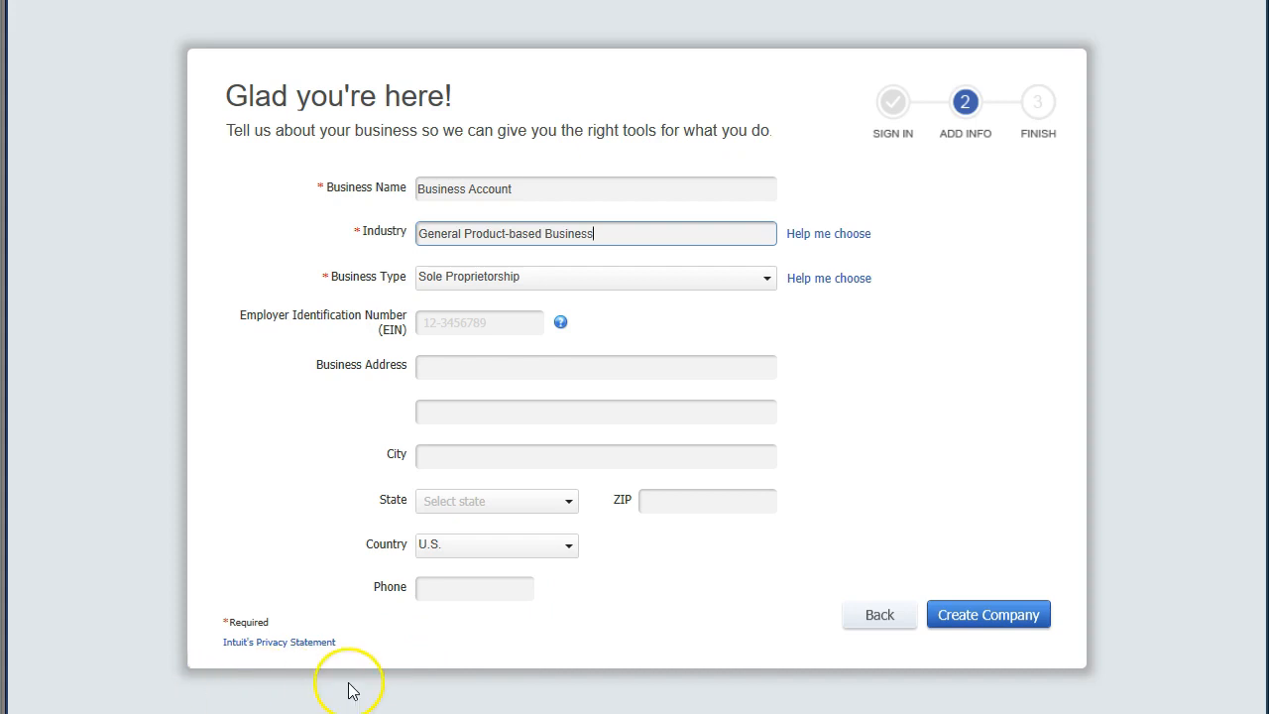
Create the company file and close the setup completion window and the New Feature Tour
click(955, 632)
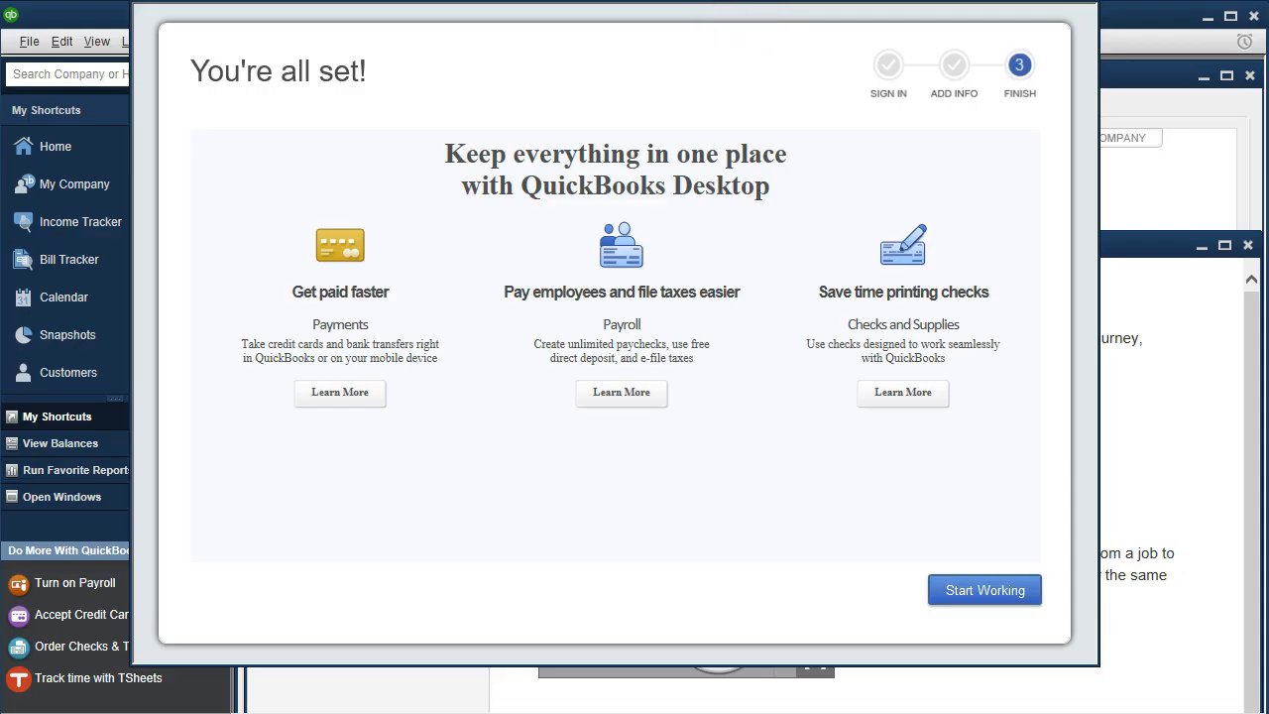
drag(767, 0, 777, 43)
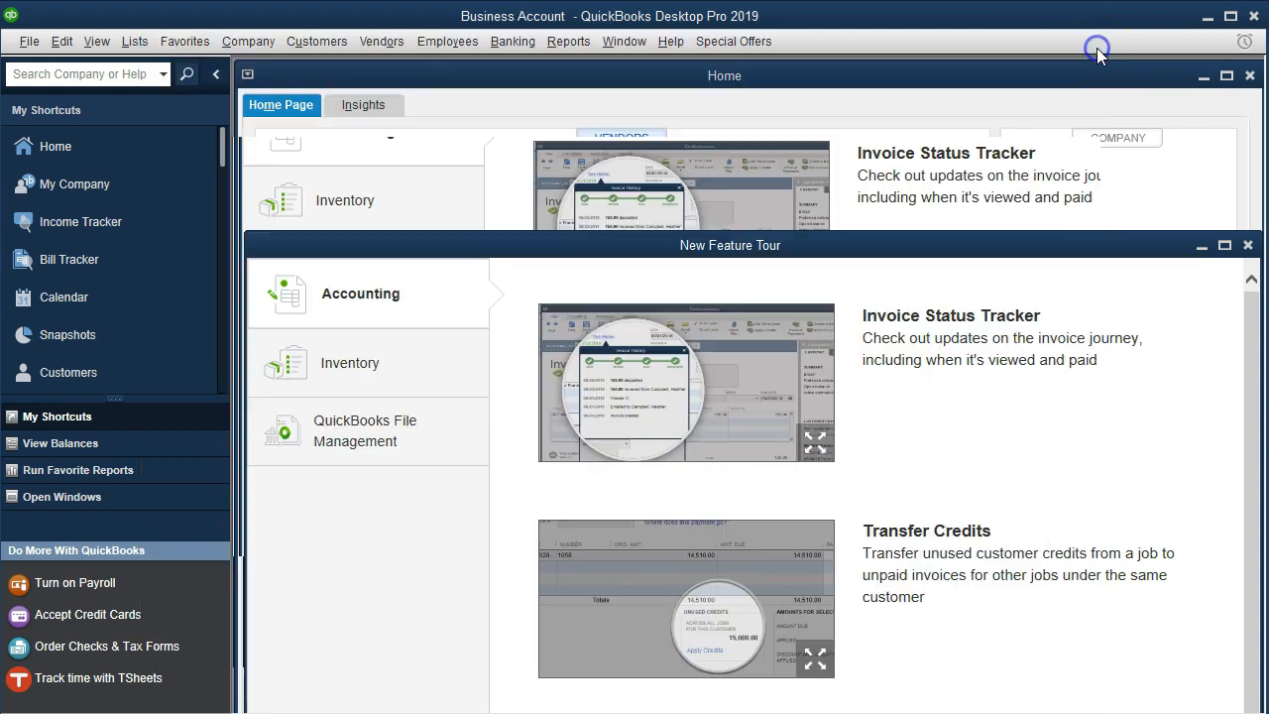
click(1094, 49)
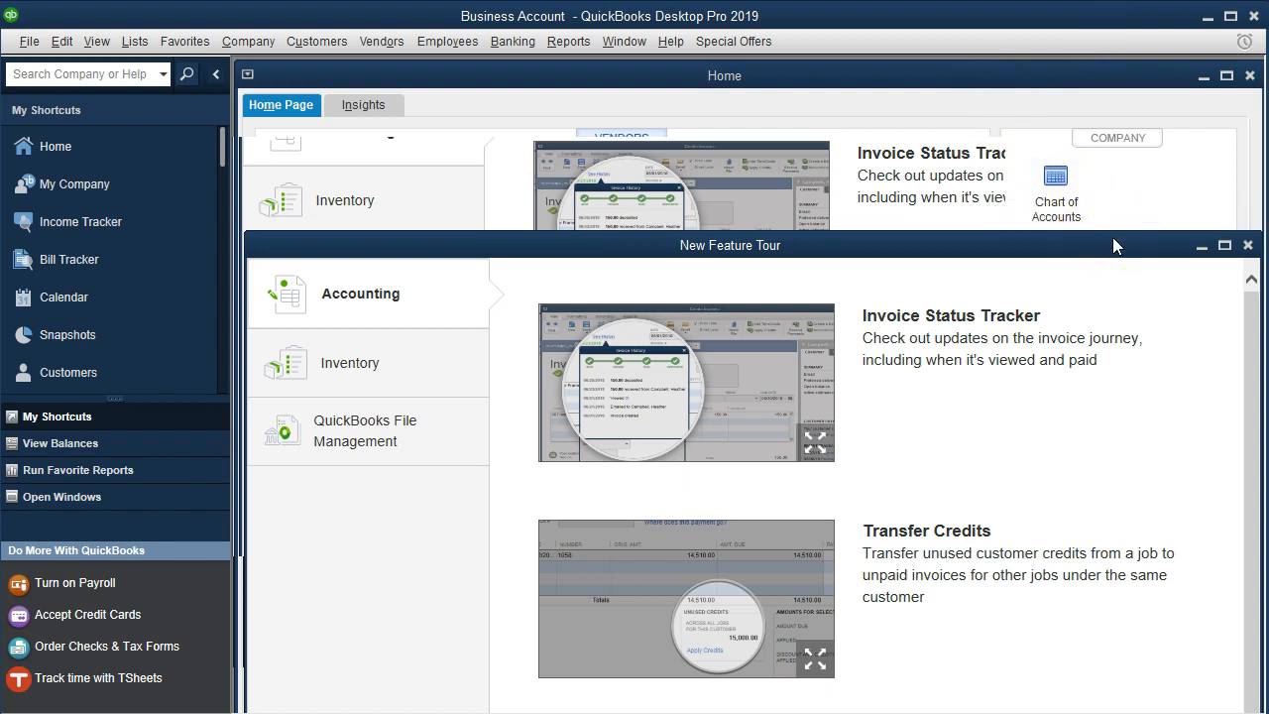
click(1247, 245)
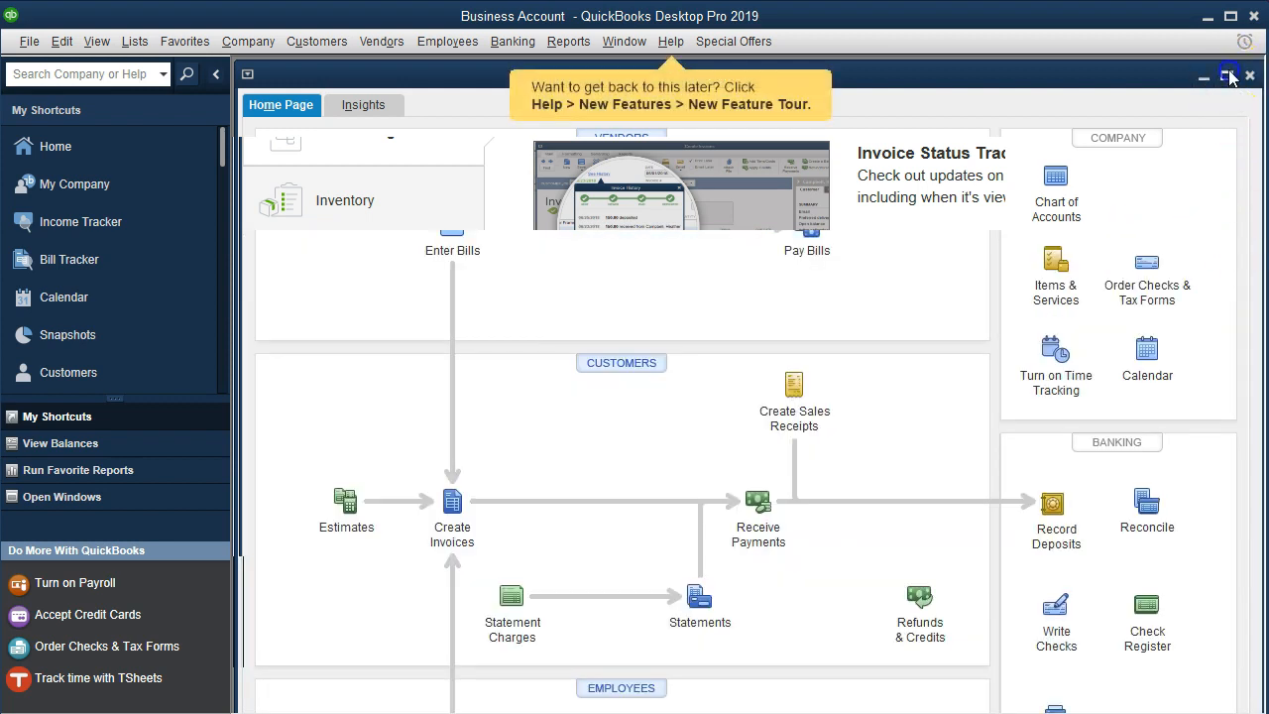
Maximize the Home page window and display the list of open windows
click(1226, 77)
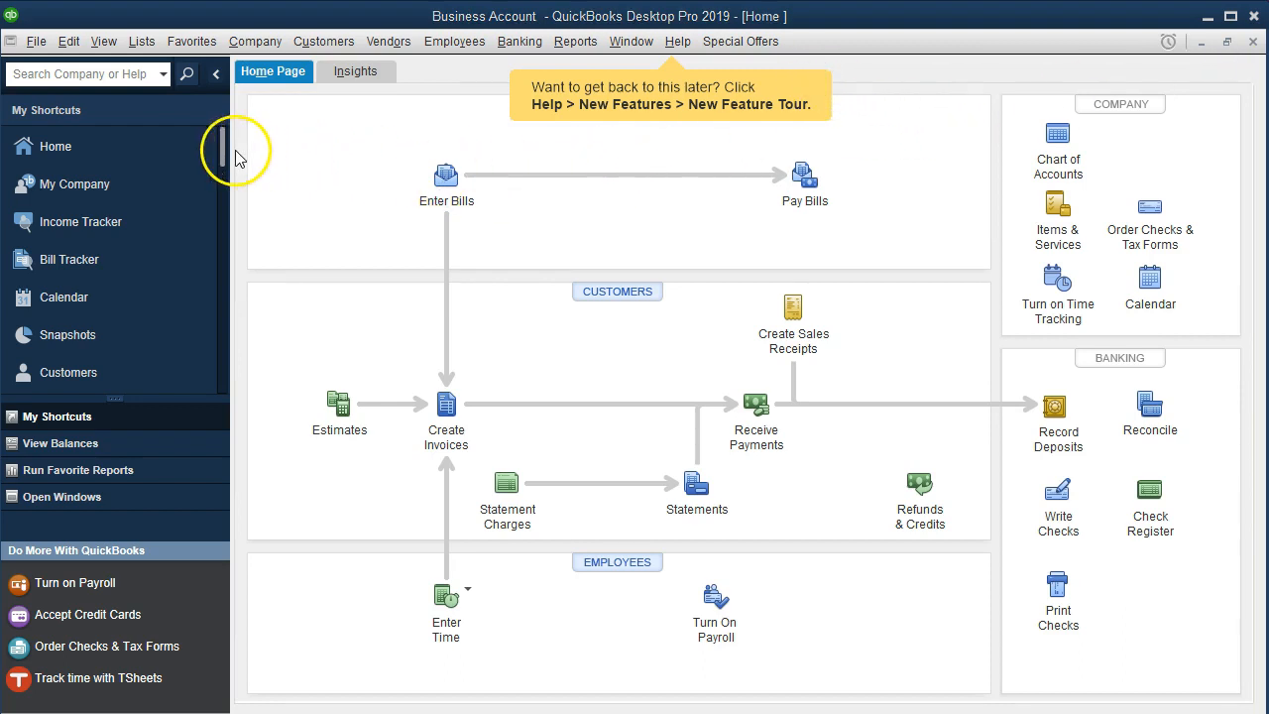
click(105, 40)
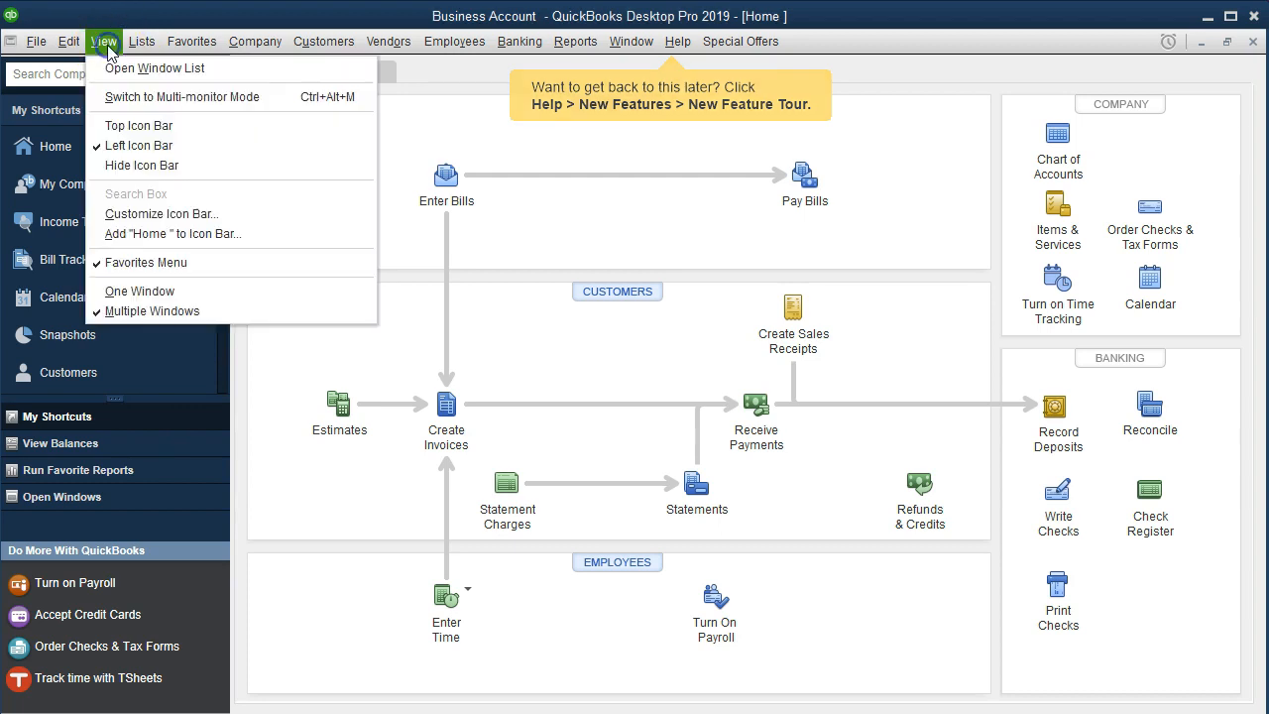
click(125, 68)
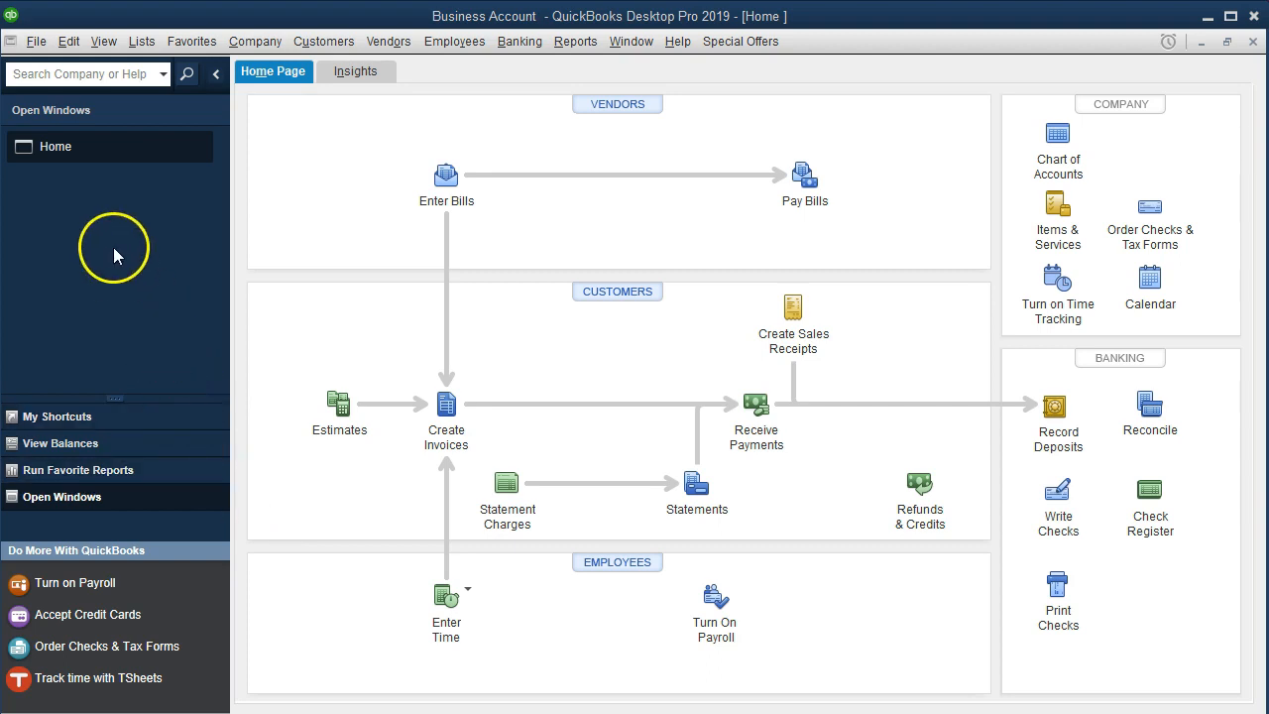
Display the previously opened company files with their paths and paste a screenshot of them into the blank Word document
click(35, 42)
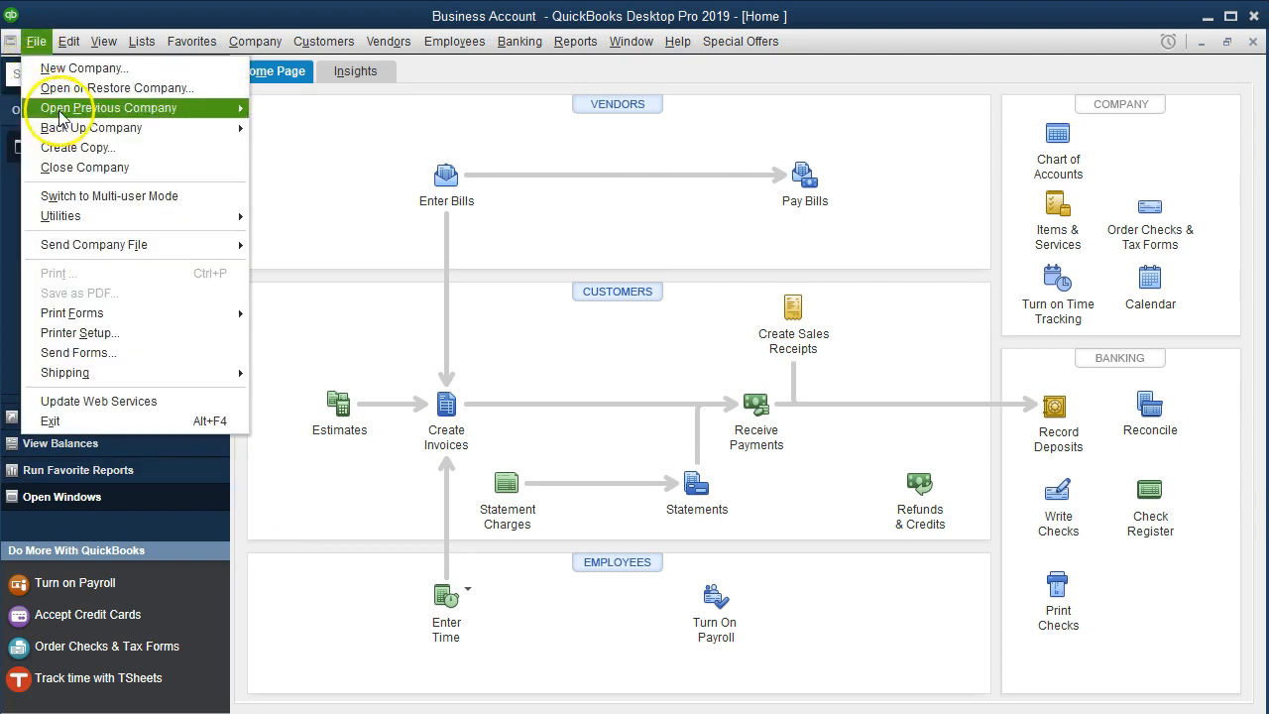
mouse_move(161, 108)
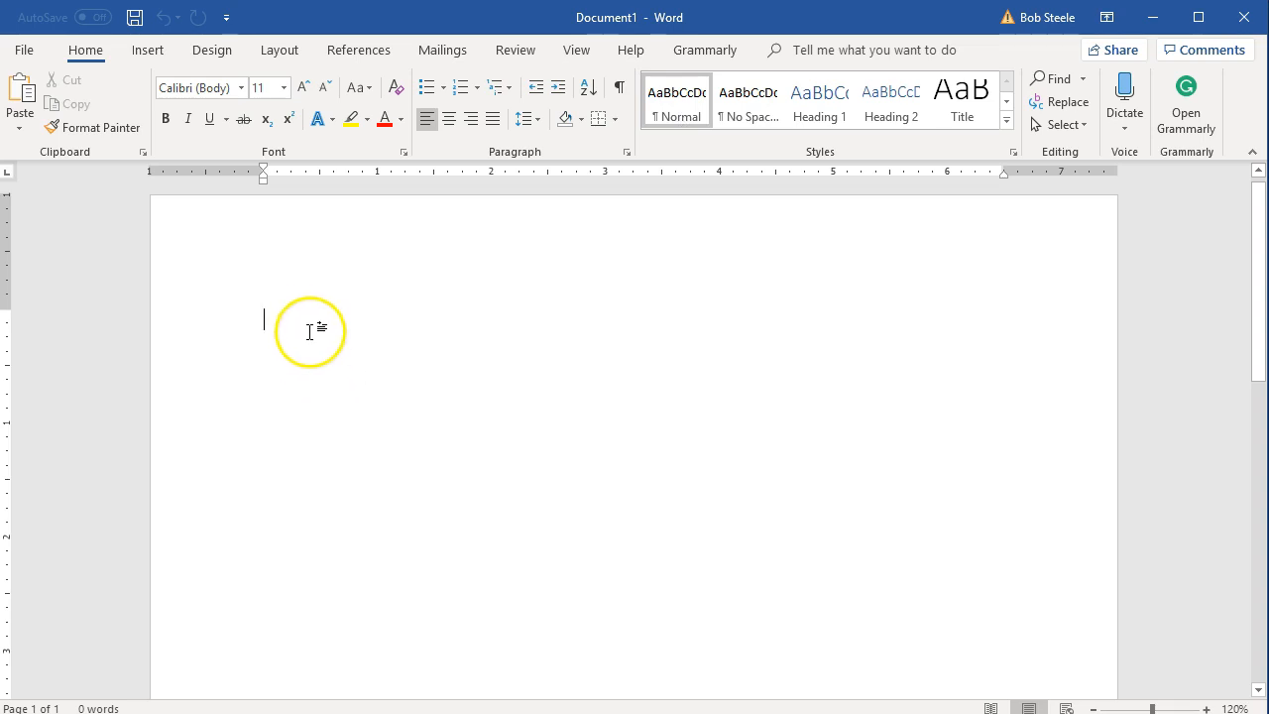
click(303, 323)
click(303, 323)
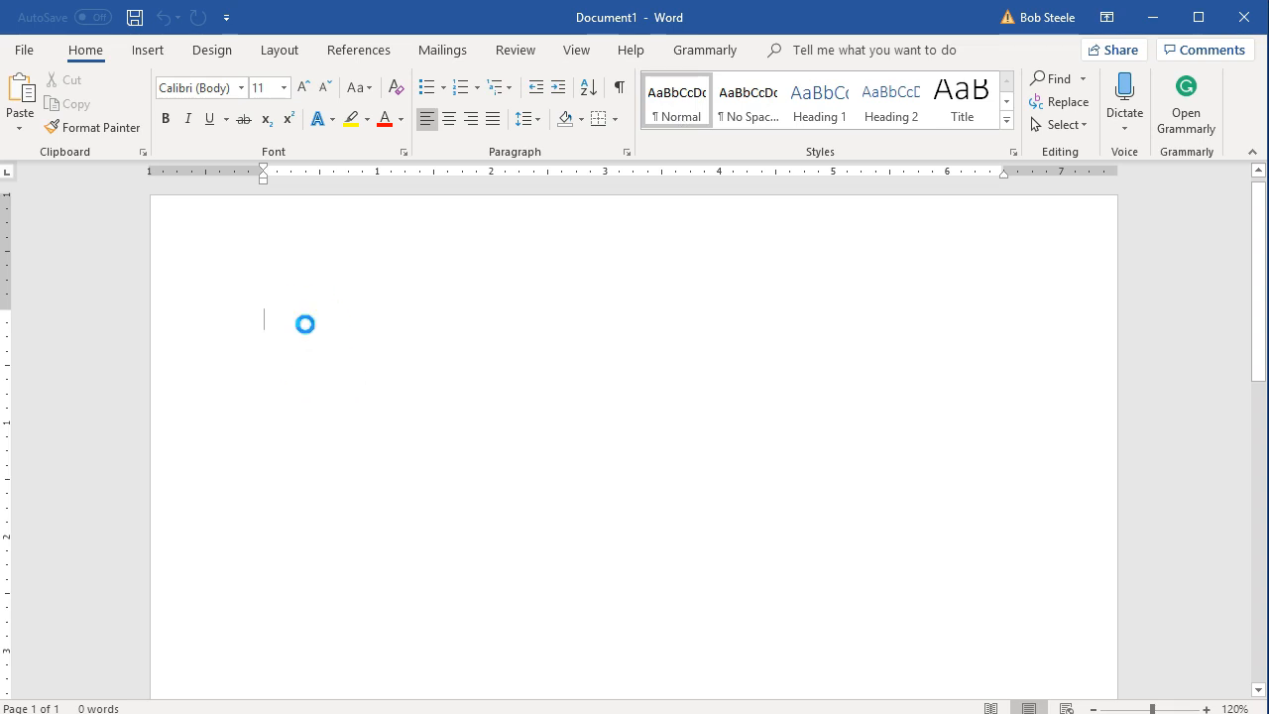
key(ctrl+v)
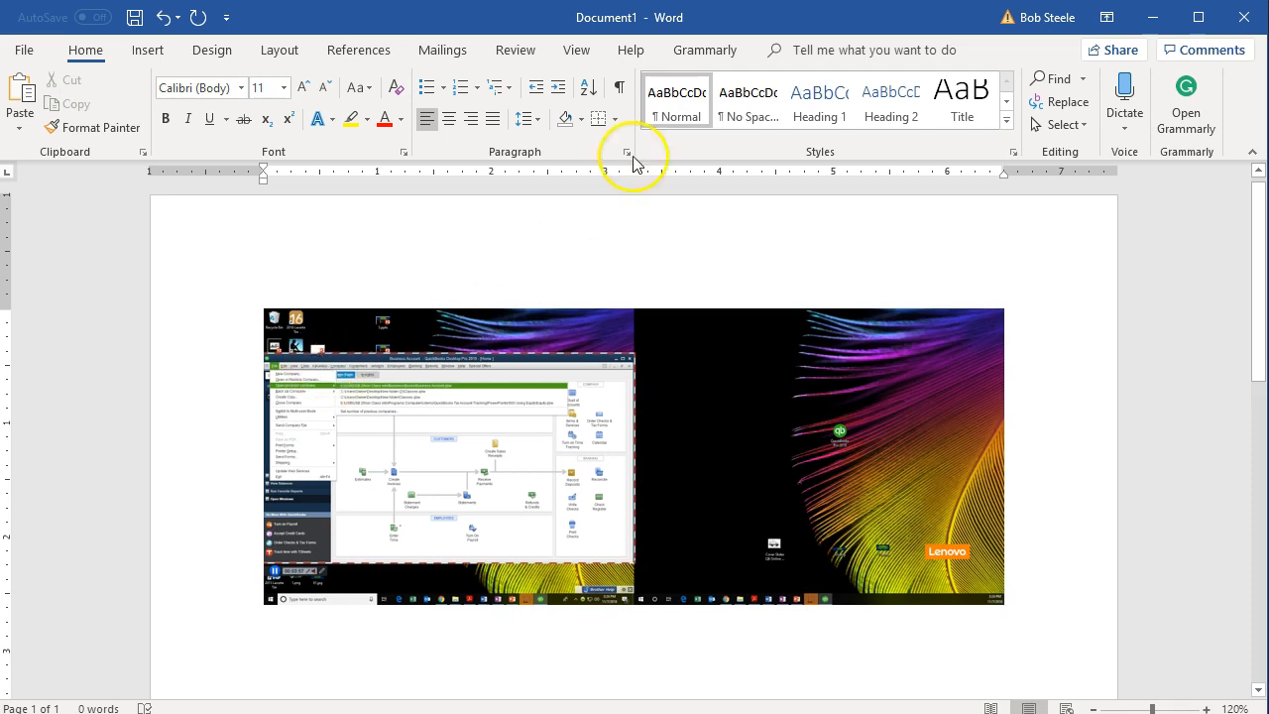
Crop the pasted screenshot to the File menu and previous-company paths, and enlarge it to about 1.94" high by 8.47" wide
click(680, 363)
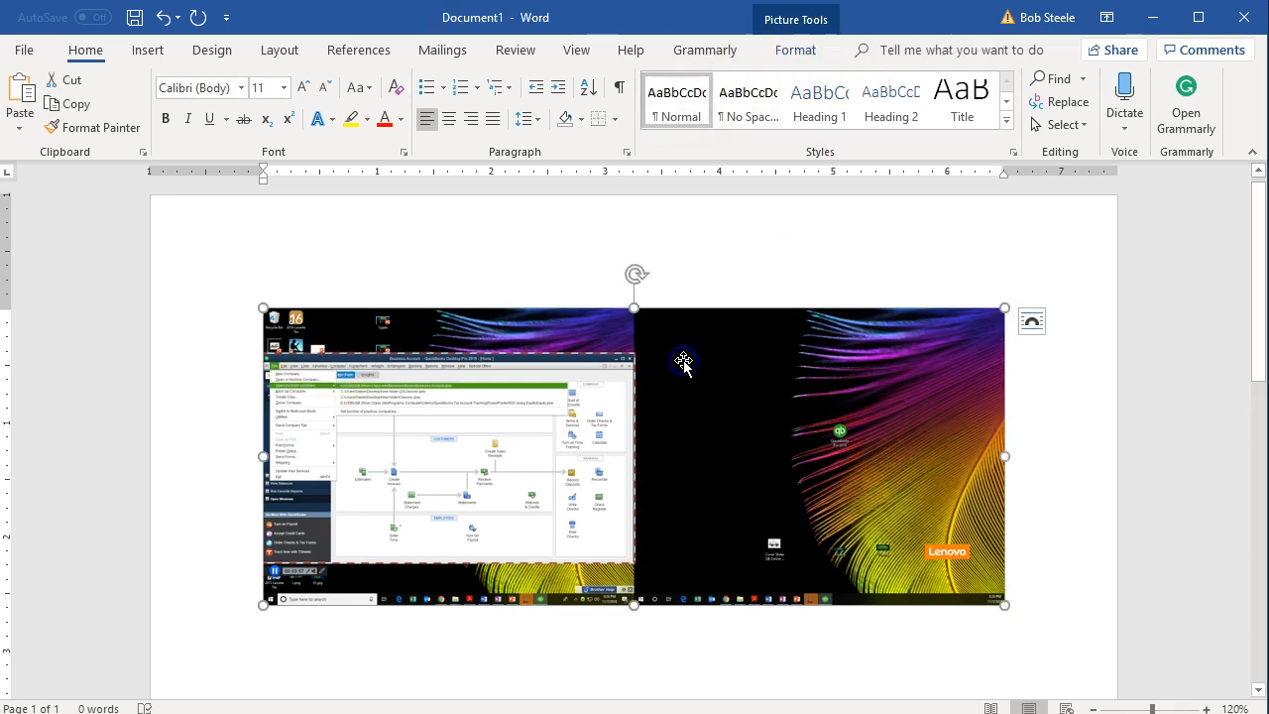
click(788, 50)
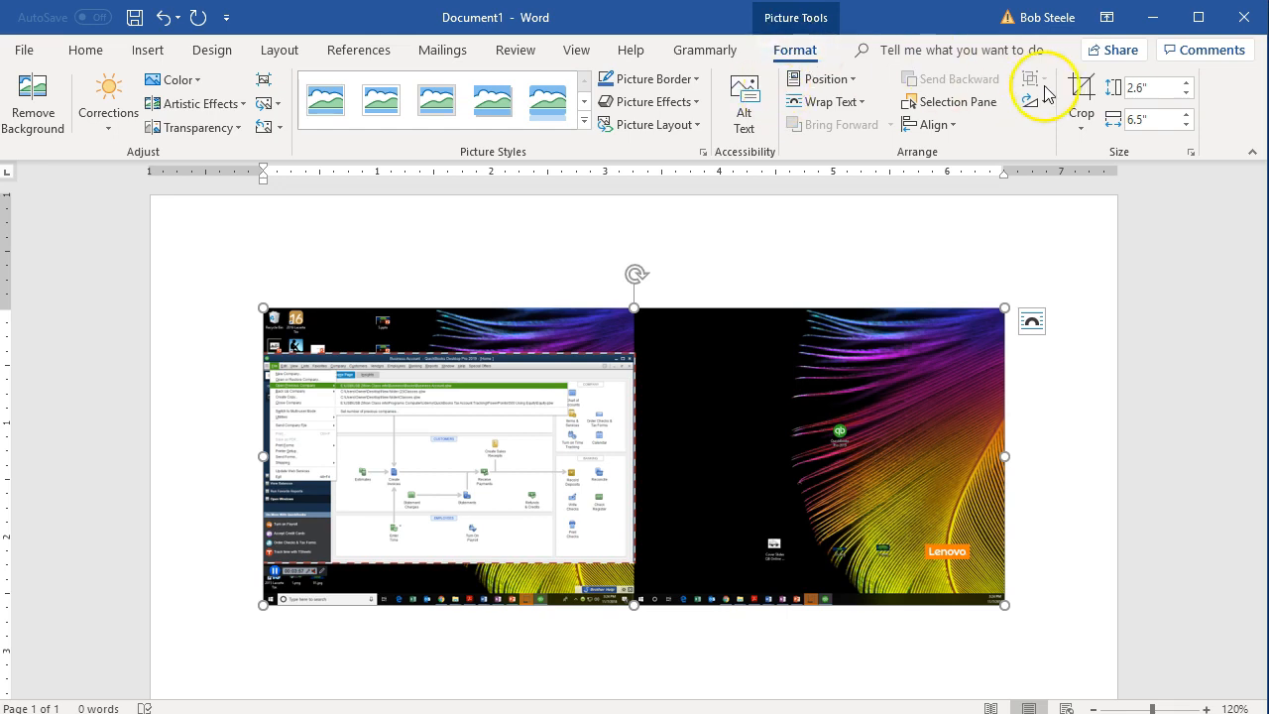
click(1080, 87)
drag(1004, 453, 570, 454)
drag(419, 597, 435, 414)
drag(419, 311, 419, 345)
click(443, 249)
click(428, 358)
drag(572, 378, 658, 453)
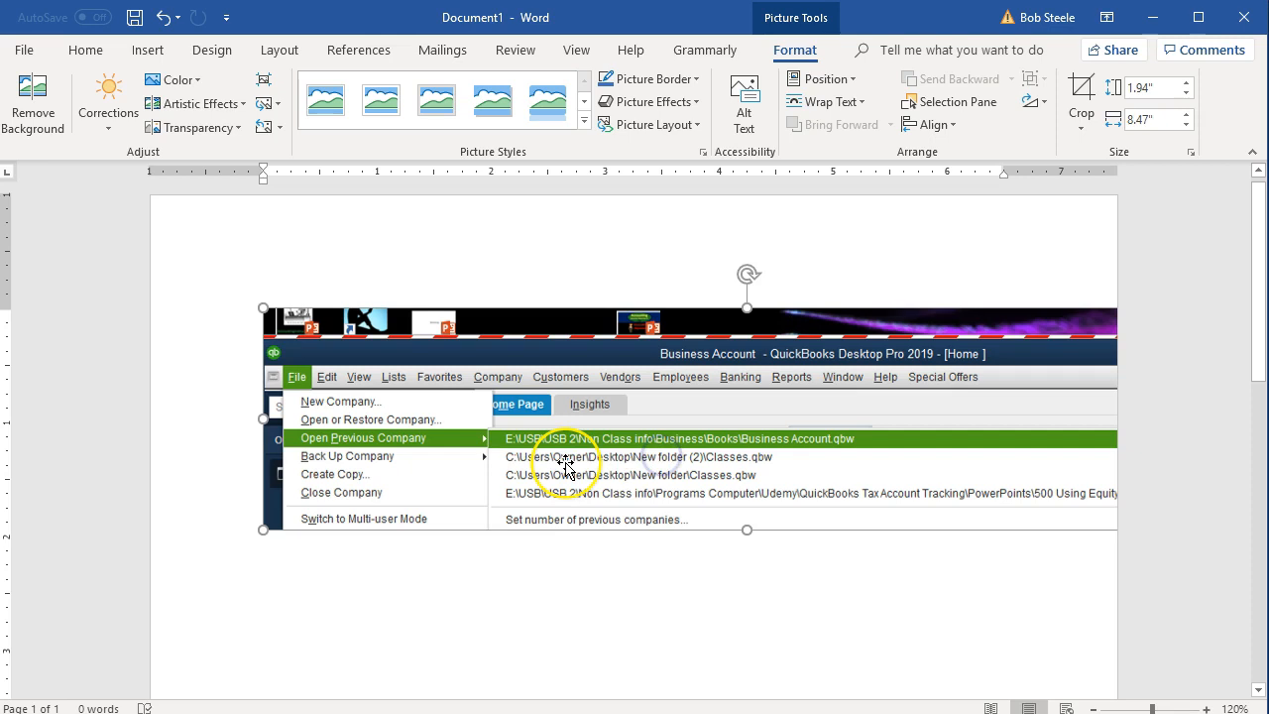